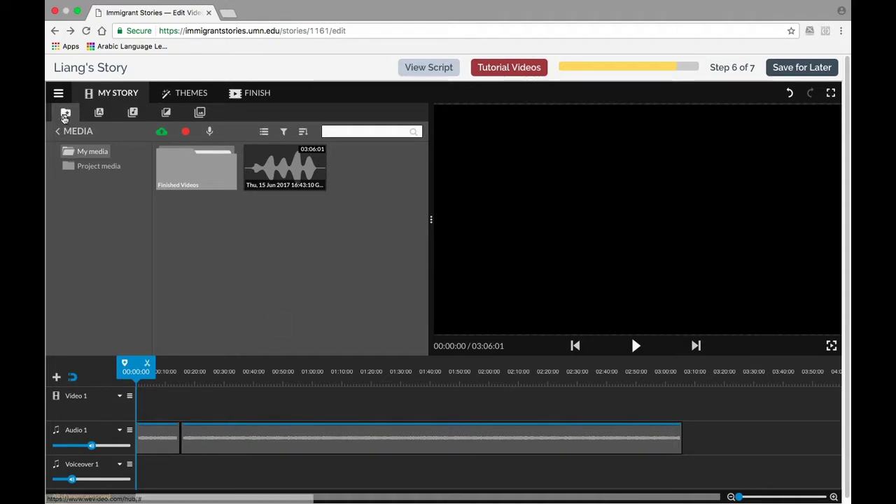
# Open the project options side menu, then dismiss it to get back to the timeline.
pyautogui.click(59, 92)
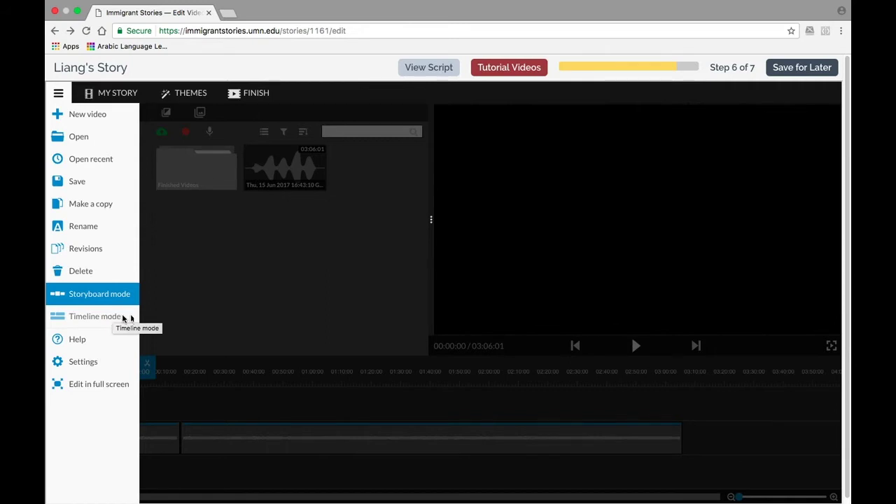
pyautogui.click(229, 330)
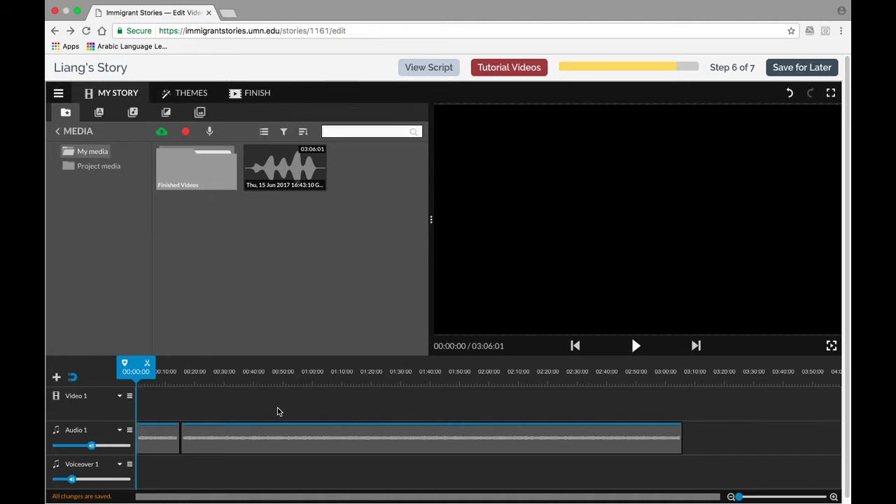
# Preview the recording up to 00:07:20, then bring up the Import media dialog.
pyautogui.click(635, 346)
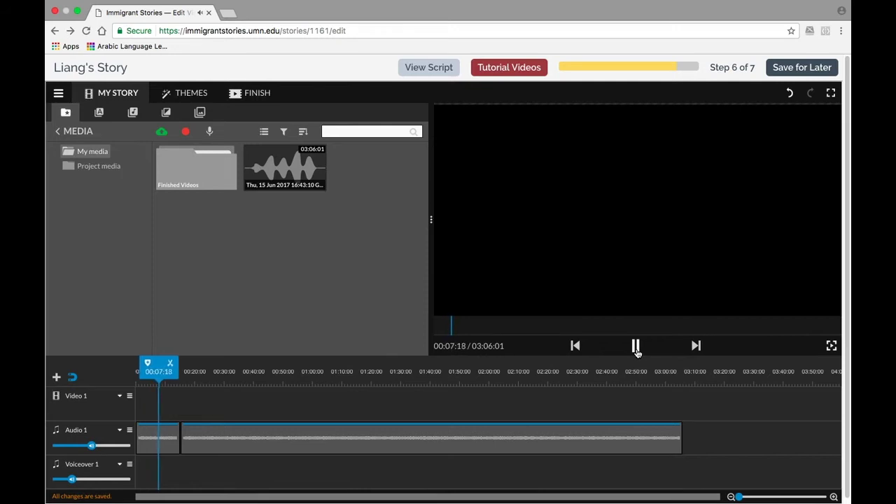
pyautogui.click(634, 348)
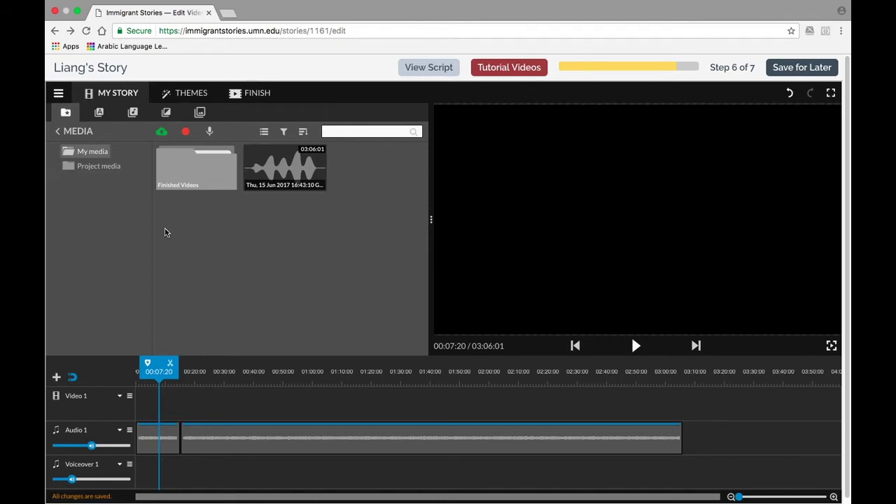
pyautogui.click(161, 131)
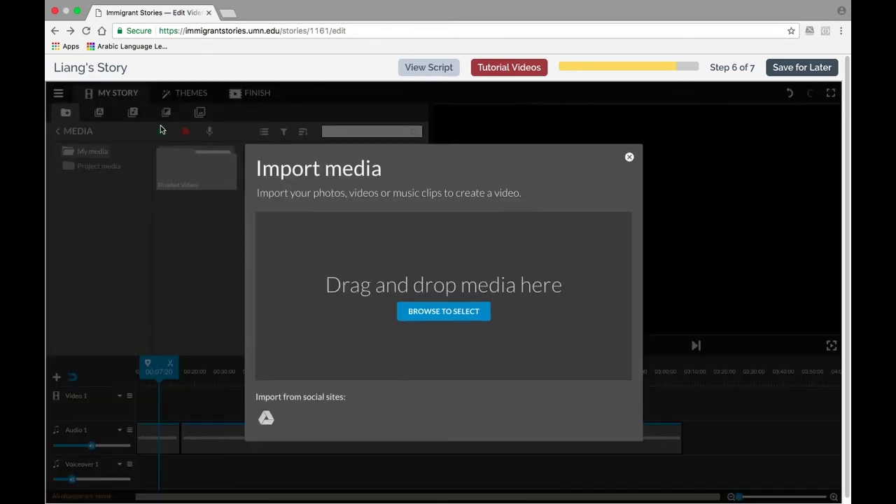
# Select all eight files in the Story Media folder and import them into My media.
pyautogui.click(414, 309)
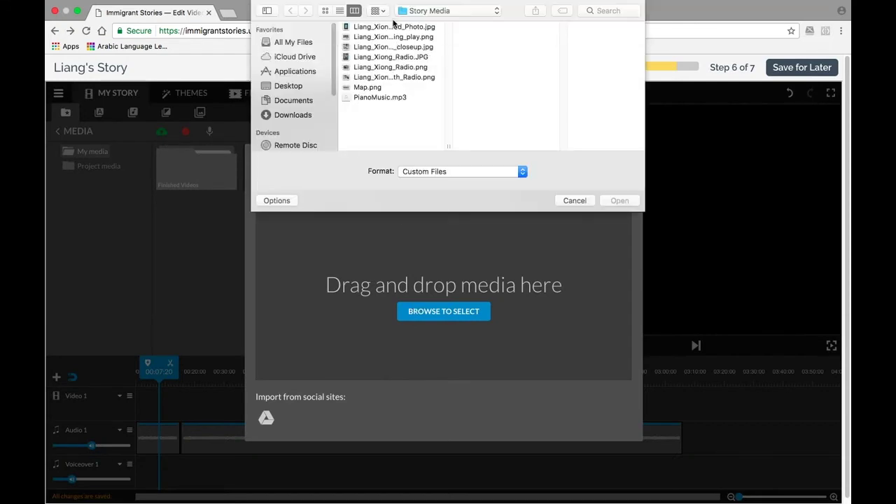
pyautogui.click(394, 27)
pyautogui.press('super+a')
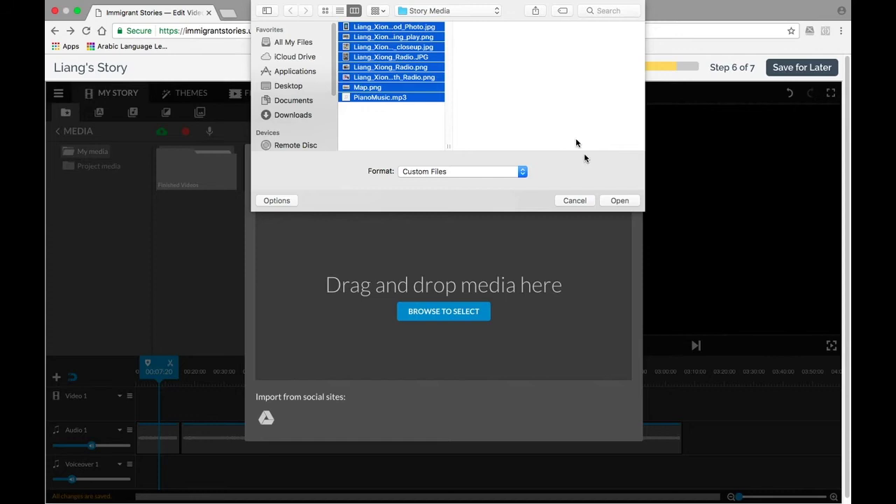
pyautogui.click(623, 202)
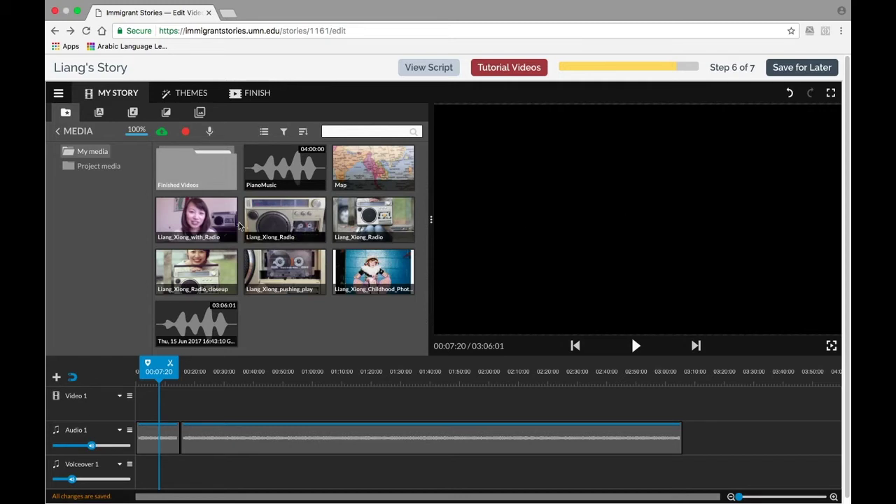
# Place six photos and clips on Video 1 at about 00:00, 00:15, 00:35, 00:56, 01:21 and 01:44.
pyautogui.moveTo(210, 215); pyautogui.dragTo(149, 411)
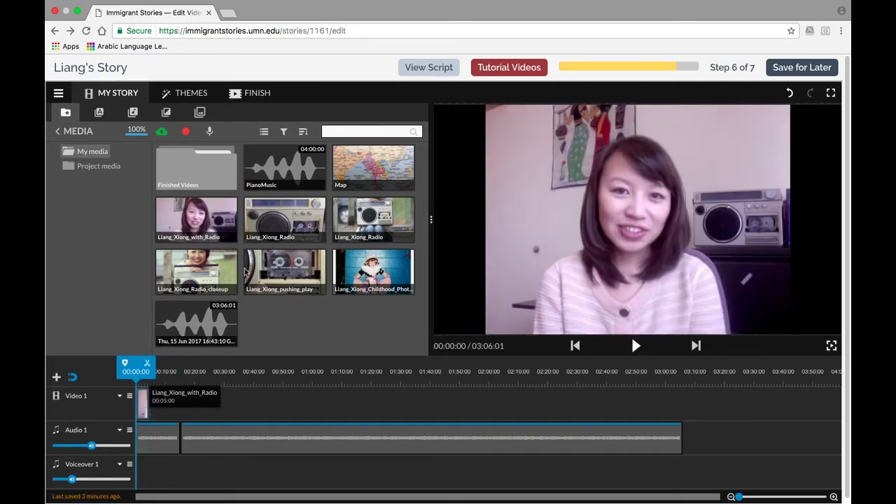
pyautogui.moveTo(283, 229); pyautogui.dragTo(196, 399)
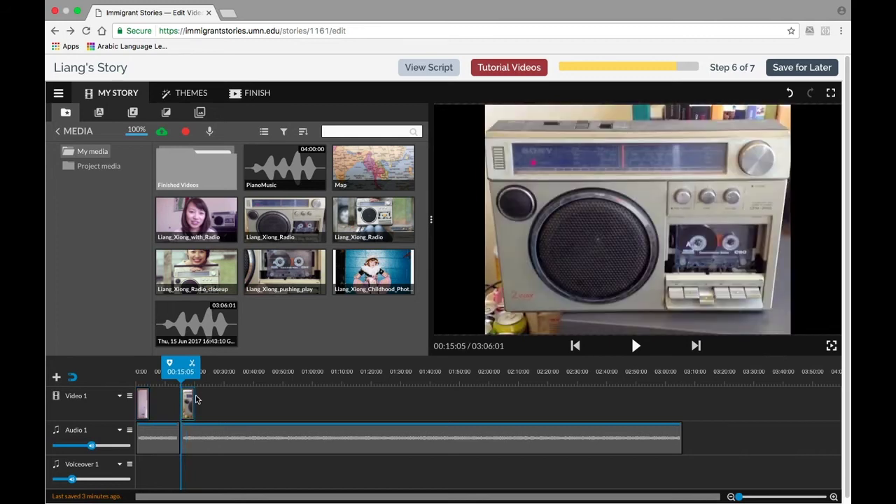
pyautogui.moveTo(372, 210); pyautogui.dragTo(253, 394)
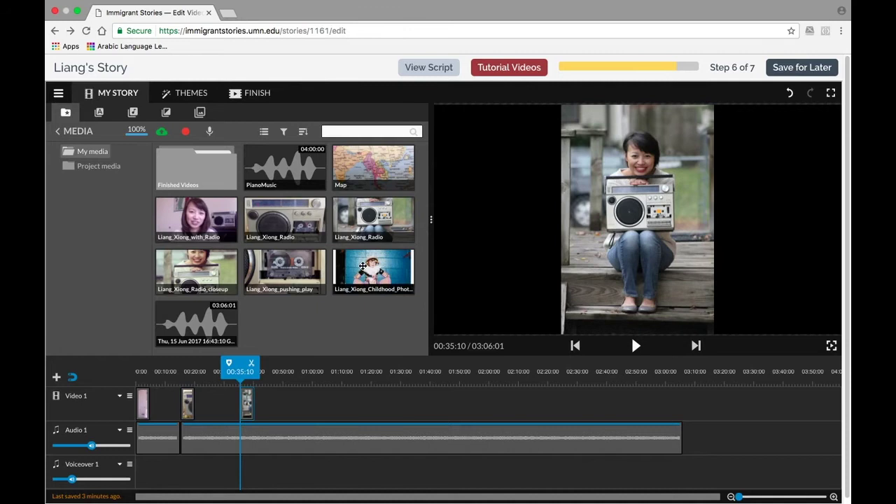
pyautogui.moveTo(359, 269); pyautogui.dragTo(313, 402)
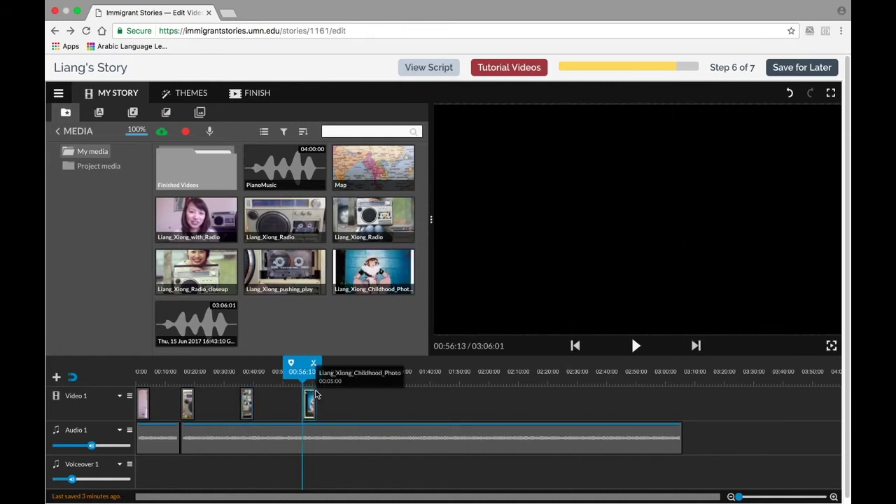
pyautogui.moveTo(304, 294); pyautogui.dragTo(390, 404)
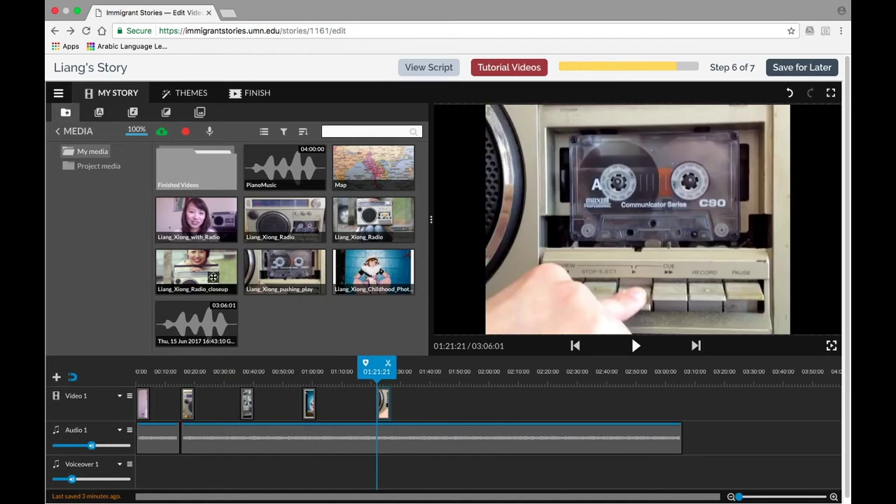
pyautogui.moveTo(213, 278); pyautogui.dragTo(456, 399)
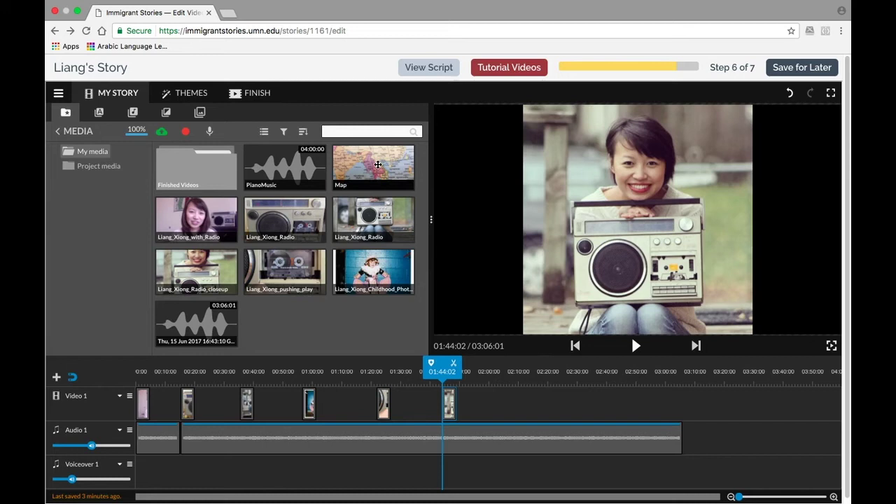
# Add the Map image near 00:47, shift the childhood photo later, and add another woman-with-radio clip near 02:30.
pyautogui.moveTo(378, 164); pyautogui.dragTo(344, 399)
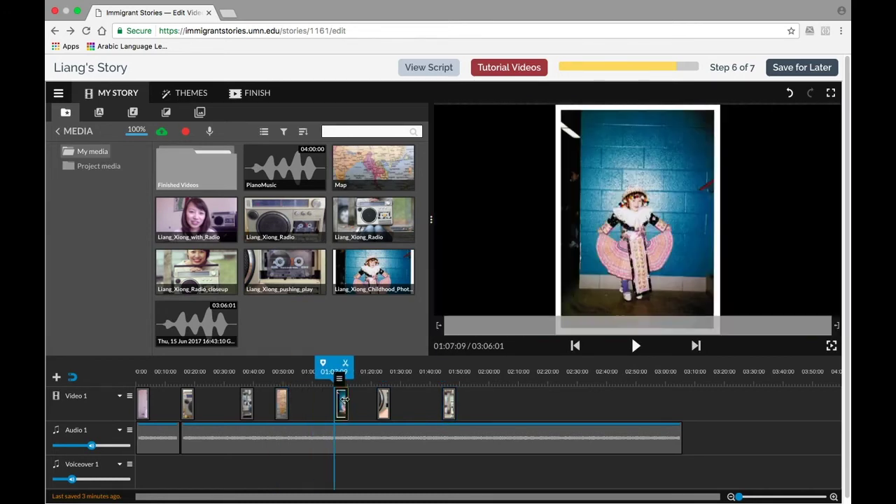
pyautogui.moveTo(448, 403); pyautogui.dragTo(478, 404)
pyautogui.moveTo(224, 227); pyautogui.dragTo(590, 399)
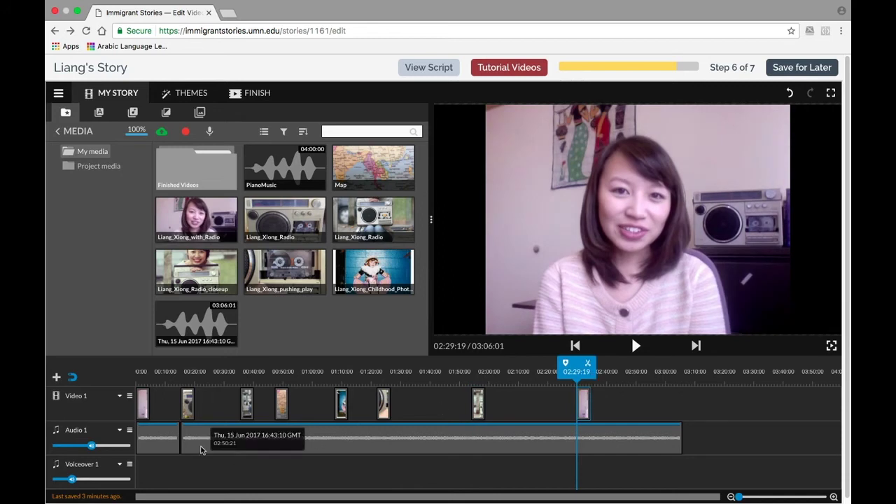
# Extend the first Video 1 clip to about 00:15 and preview the join from 00:11.
pyautogui.click(144, 406)
pyautogui.moveTo(146, 406); pyautogui.dragTo(180, 404)
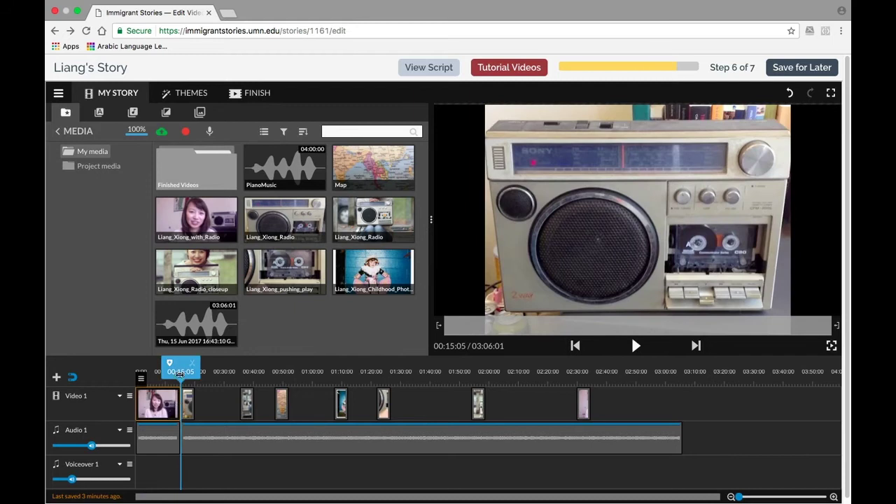
pyautogui.moveTo(181, 371); pyautogui.dragTo(168, 374)
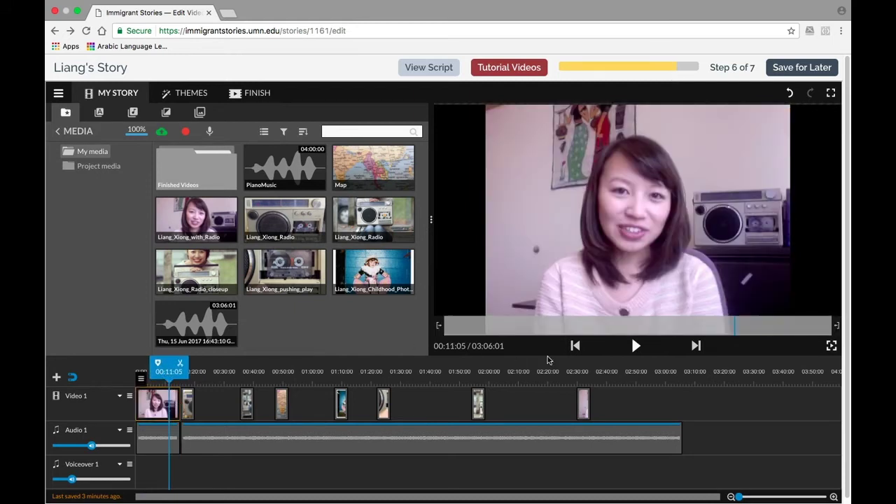
pyautogui.click(637, 347)
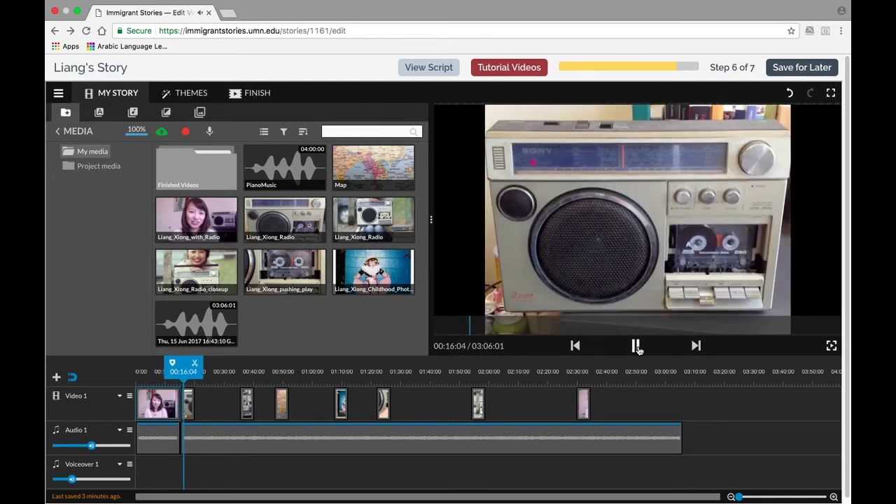
pyautogui.click(636, 346)
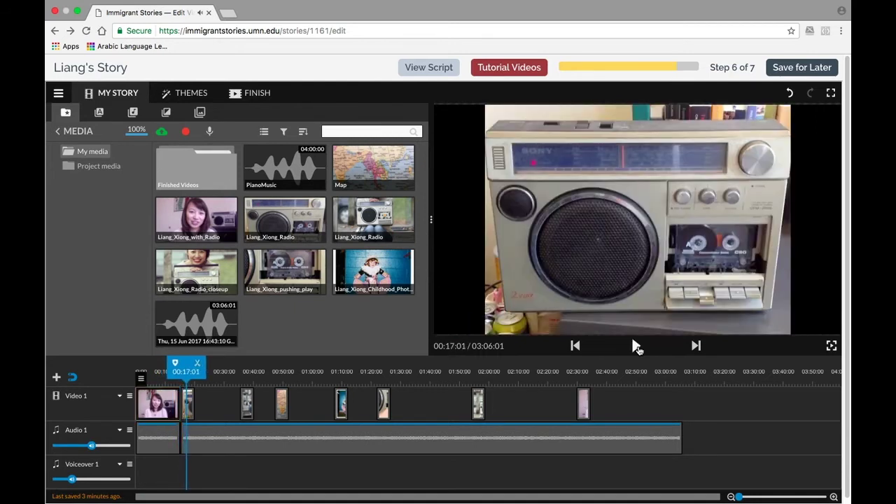
# Move the second clip later, lengthen the first clip further, and add a radio photo at the track's end.
pyautogui.click(190, 413)
pyautogui.moveTo(191, 413); pyautogui.dragTo(273, 410)
pyautogui.click(178, 403)
pyautogui.click(202, 409)
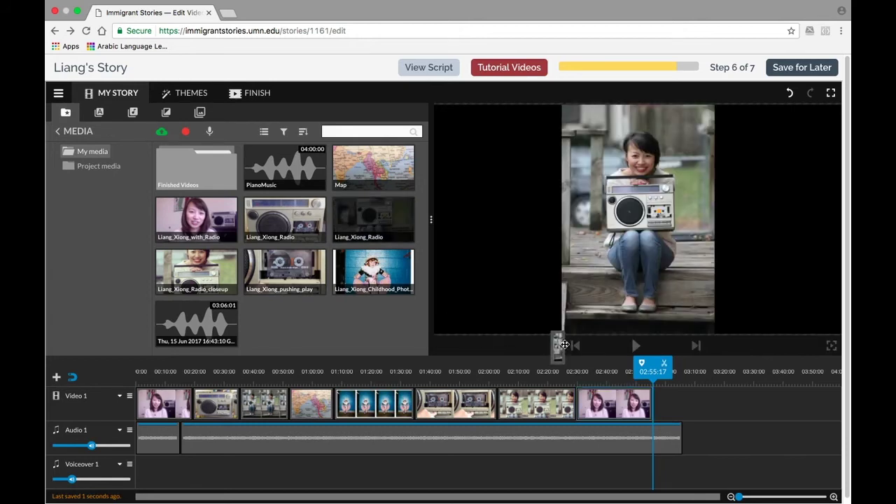
pyautogui.moveTo(384, 222); pyautogui.dragTo(678, 406)
pyautogui.click(664, 406)
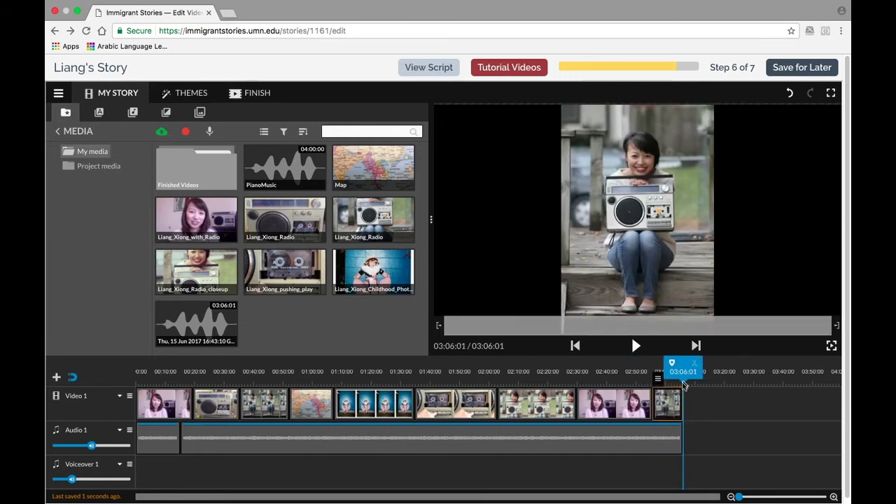
pyautogui.click(575, 345)
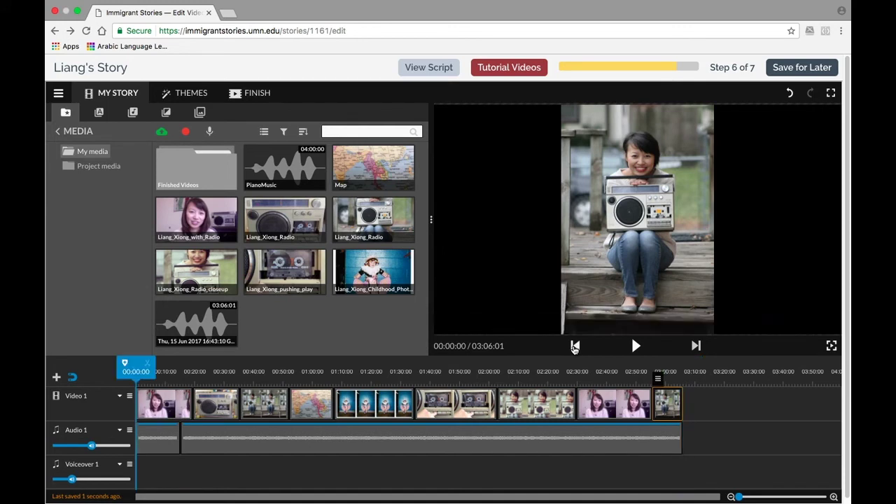
pyautogui.click(635, 346)
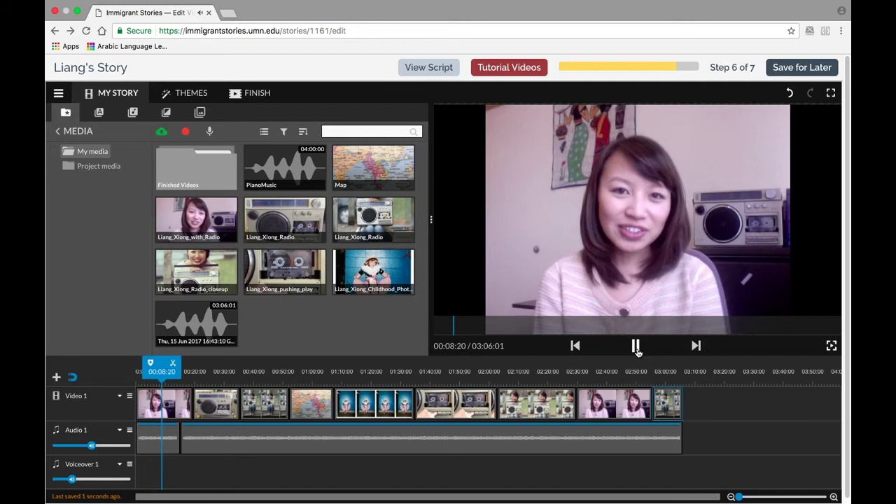
pyautogui.click(636, 349)
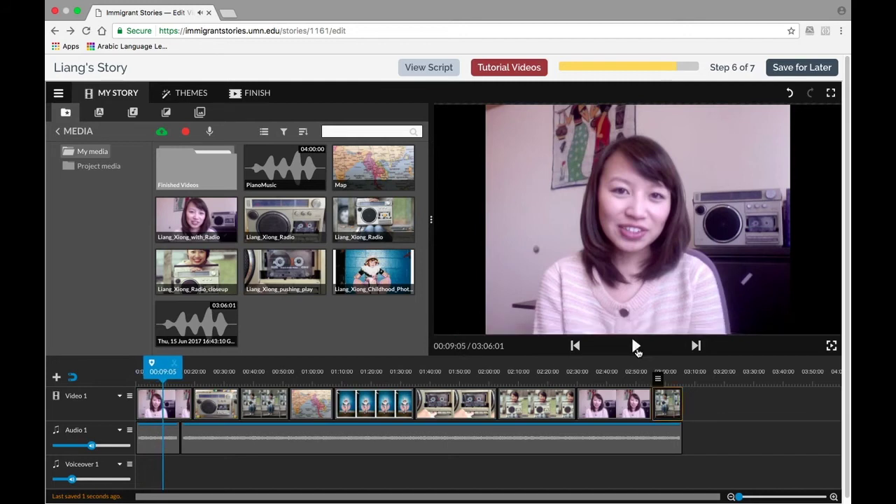
# Open the third Video 1 clip, the radio photo, and set its Transform scale to 0.96.
pyautogui.click(260, 412)
pyautogui.doubleClick(259, 413)
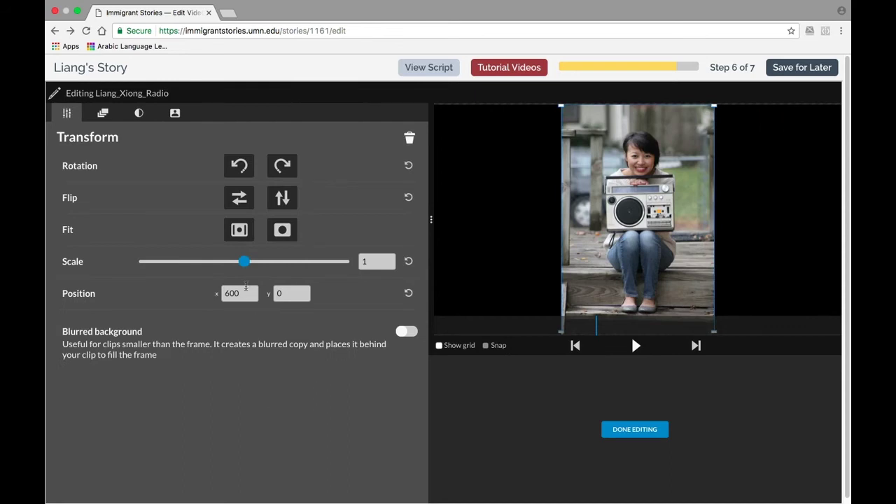
pyautogui.moveTo(244, 263)
pyautogui.mouseDown()
pyautogui.moveTo(216, 261)
pyautogui.moveTo(255, 264)
pyautogui.mouseUp()
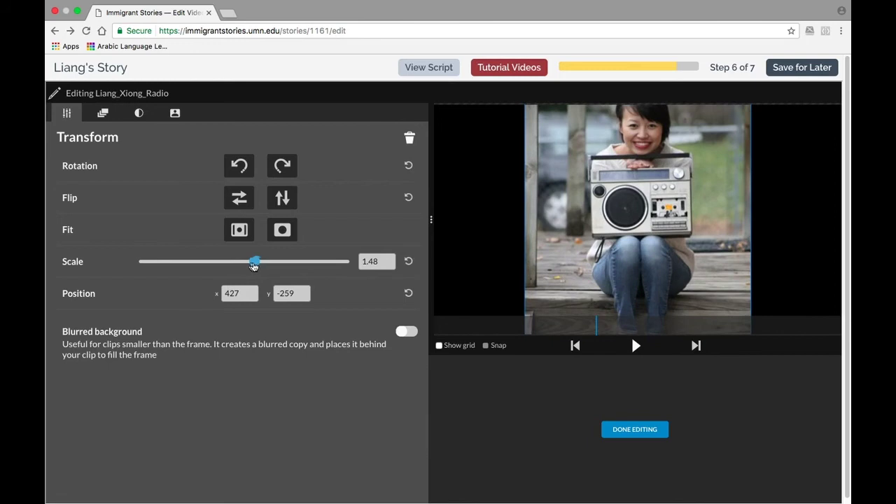
pyautogui.moveTo(253, 264); pyautogui.dragTo(239, 265)
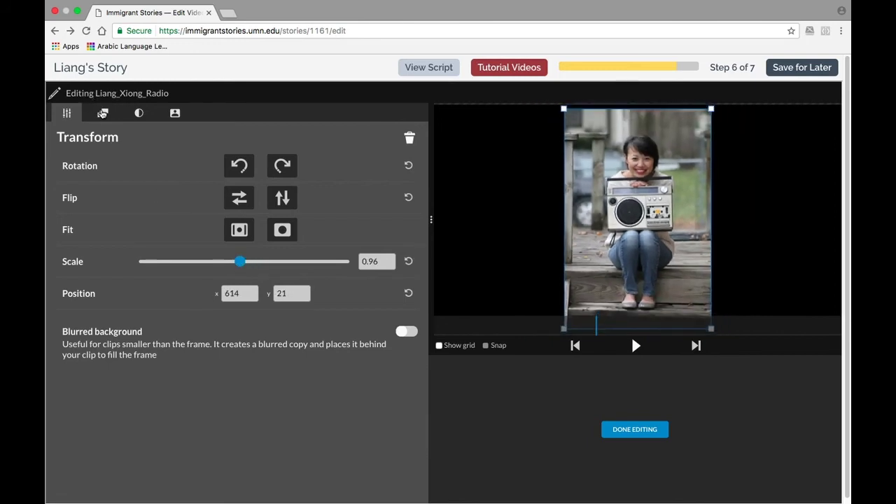
# Animate the radio photo from 0.7 scale at the start to 2.88 at the end, framed on the woman's face.
pyautogui.click(103, 113)
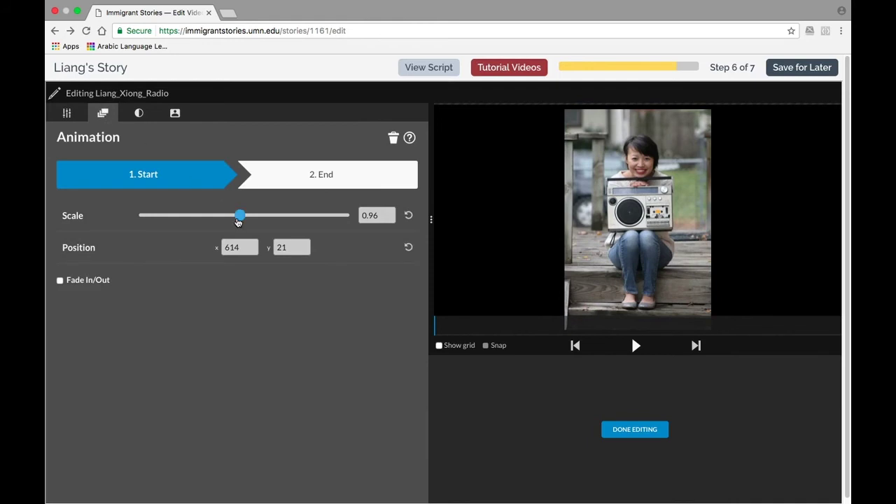
pyautogui.moveTo(240, 219); pyautogui.dragTo(214, 220)
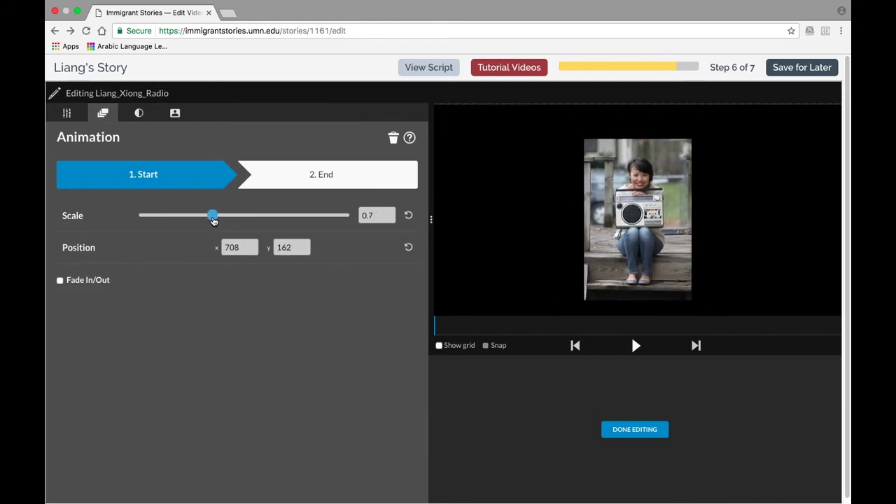
pyautogui.click(327, 173)
pyautogui.moveTo(240, 215); pyautogui.dragTo(295, 216)
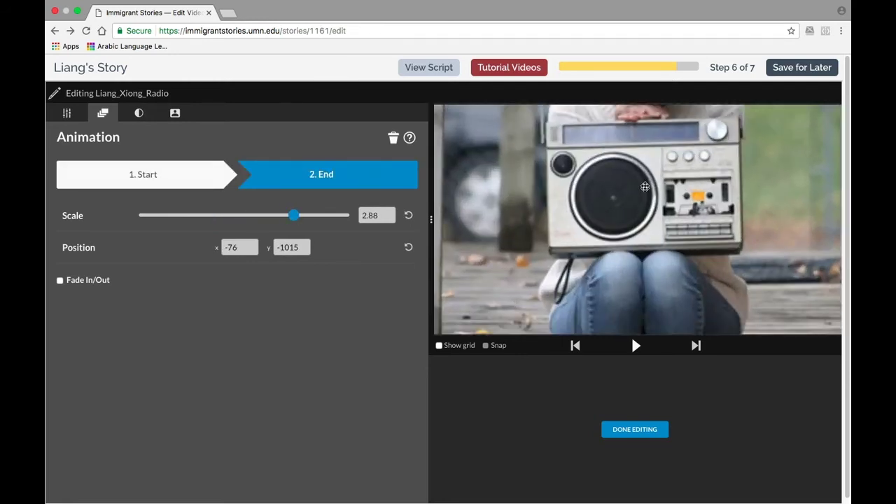
pyautogui.moveTo(644, 196); pyautogui.dragTo(643, 345)
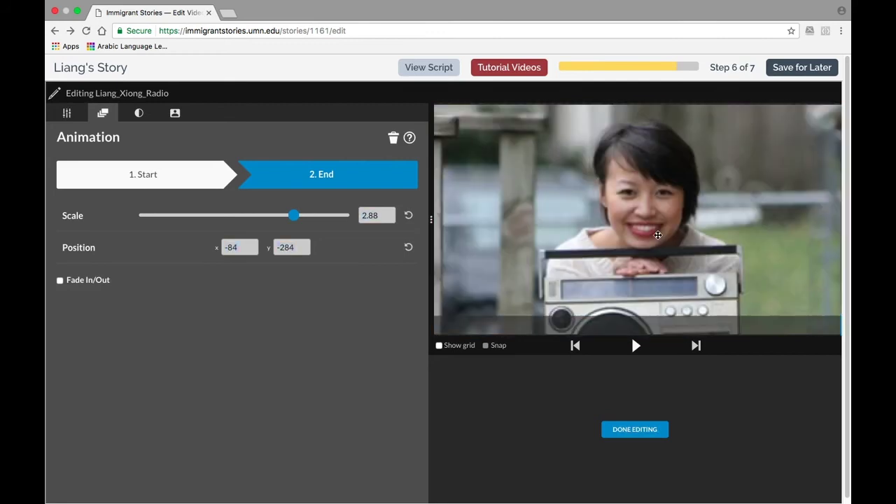
# Create a Video 2 track above Video 1 and put the Split - Title motion title at its start.
pyautogui.click(635, 428)
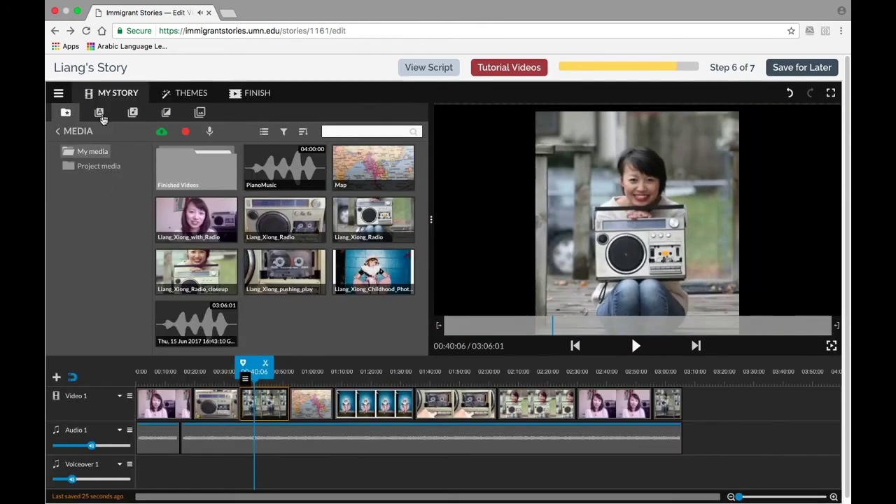
pyautogui.click(100, 113)
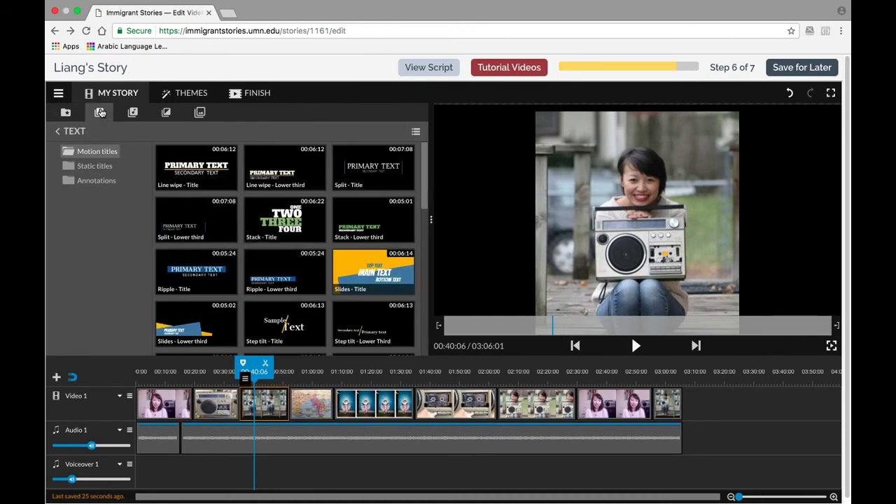
pyautogui.click(57, 378)
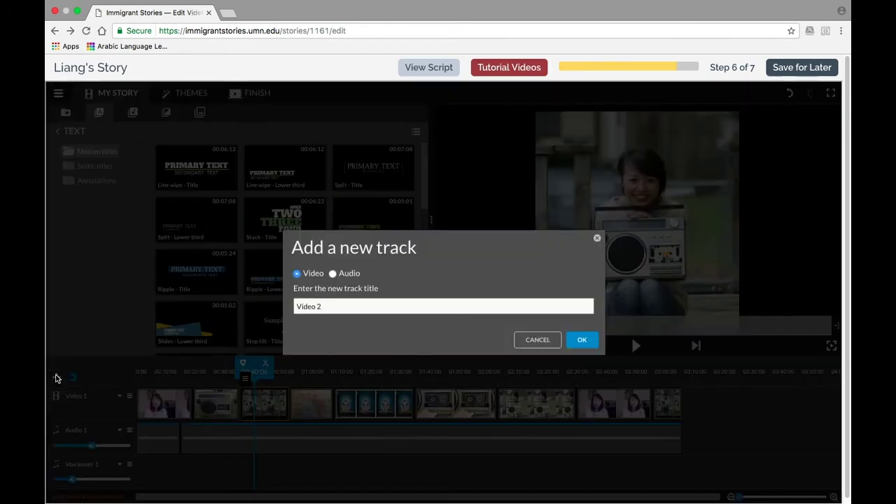
pyautogui.click(582, 341)
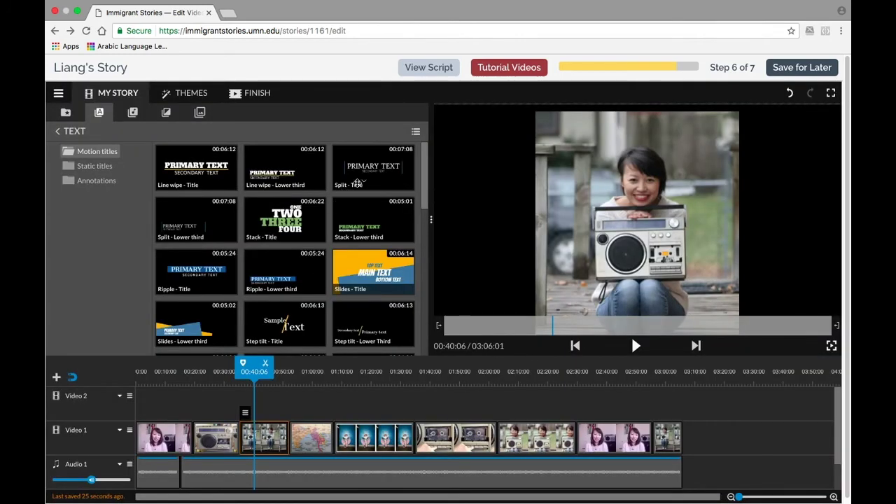
pyautogui.click(375, 160)
pyautogui.moveTo(296, 235); pyautogui.dragTo(141, 420)
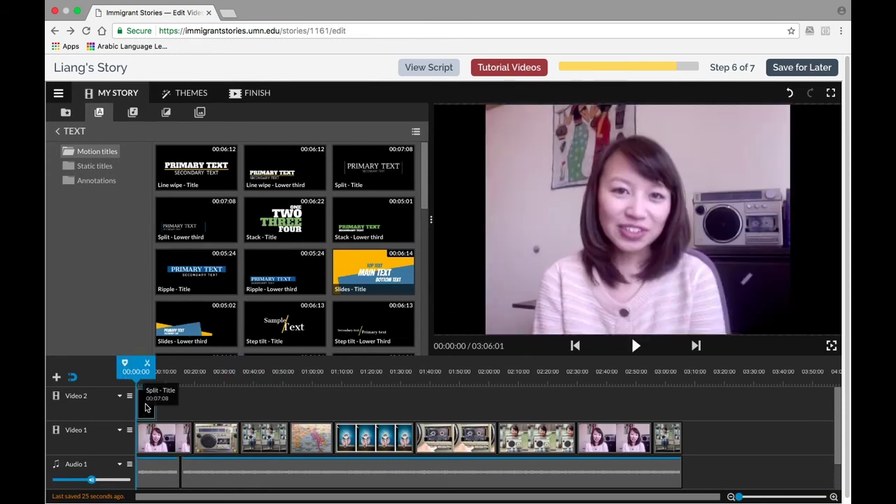
# Set the title text to 'My Immigrant Story' with the creator's name beneath, and make the accent colour blue.
pyautogui.doubleClick(146, 407)
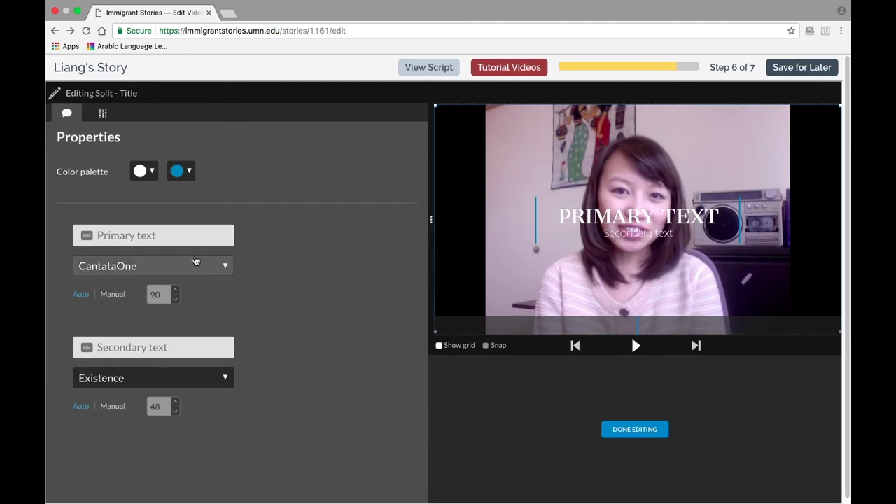
pyautogui.click(179, 239)
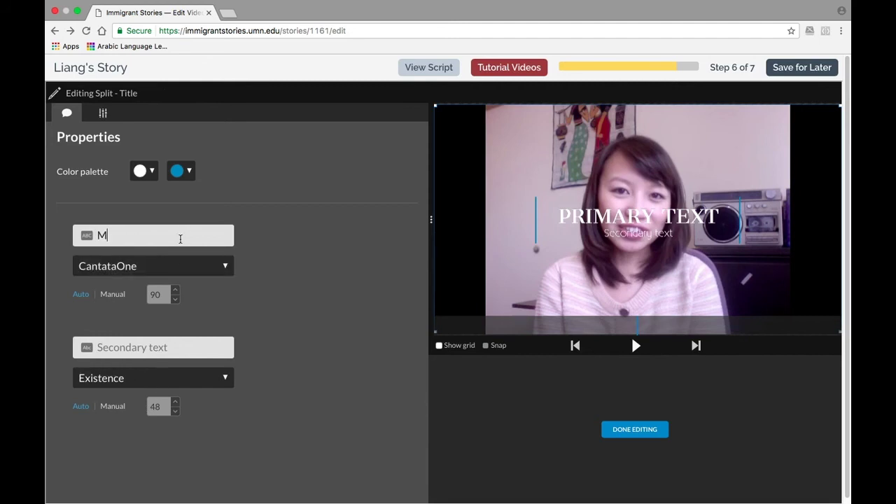
pyautogui.write('My Immigrant Story')
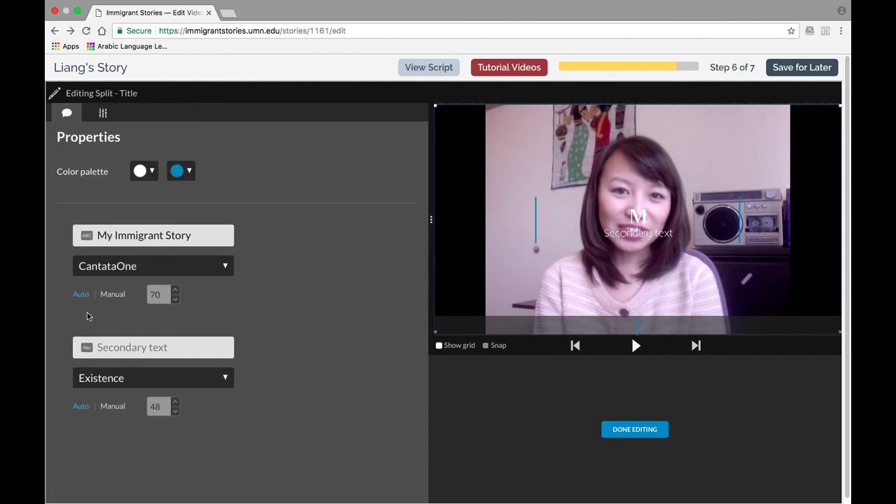
pyautogui.click(109, 346)
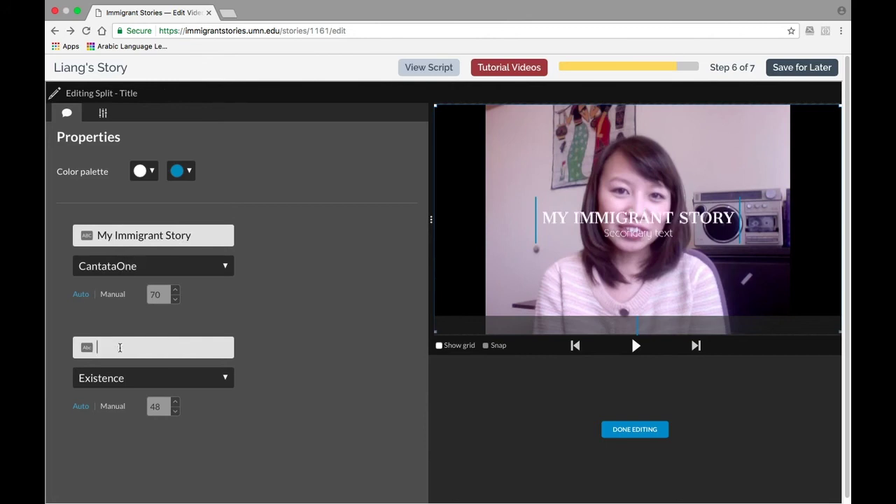
pyautogui.write('Liang')
pyautogui.click(188, 175)
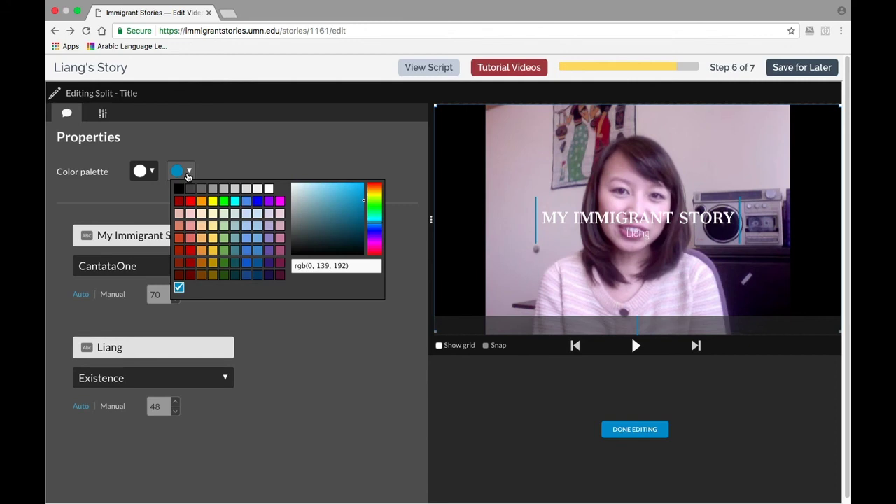
pyautogui.click(258, 202)
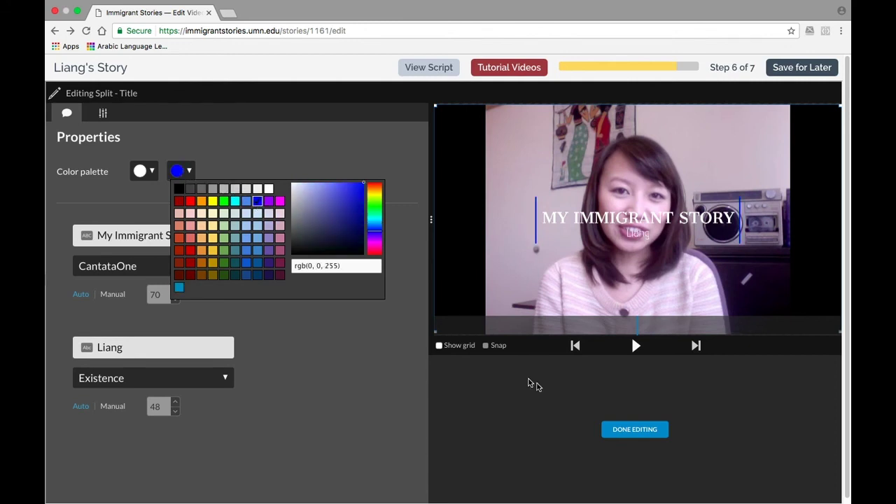
# Lay PianoMusic under the video and line the playhead up with the video's end at 03:06:01.
pyautogui.click(630, 430)
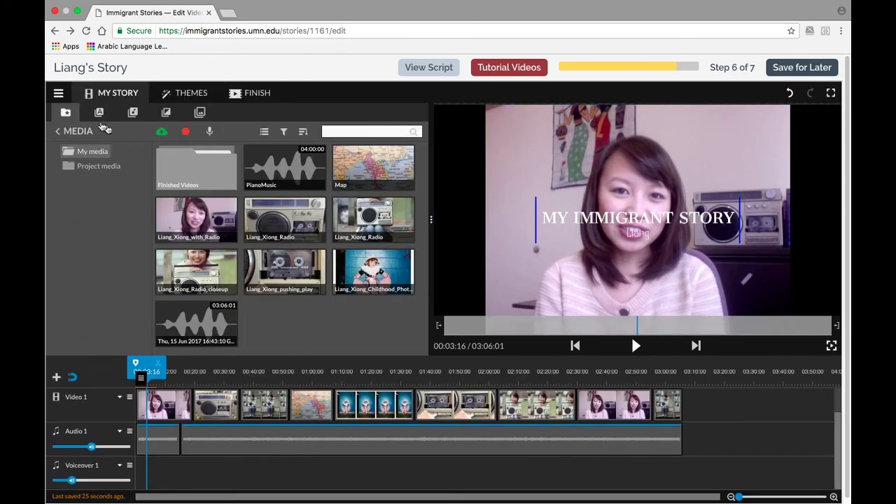
pyautogui.moveTo(250, 193); pyautogui.dragTo(144, 480)
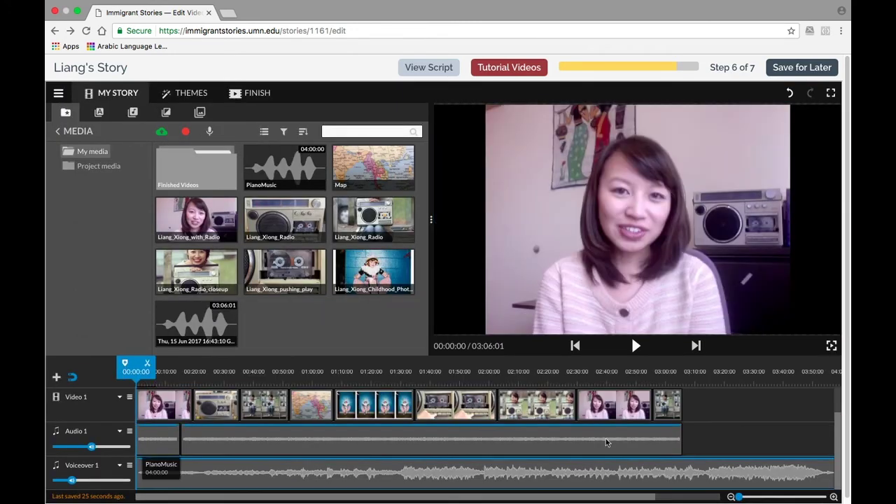
pyautogui.click(686, 471)
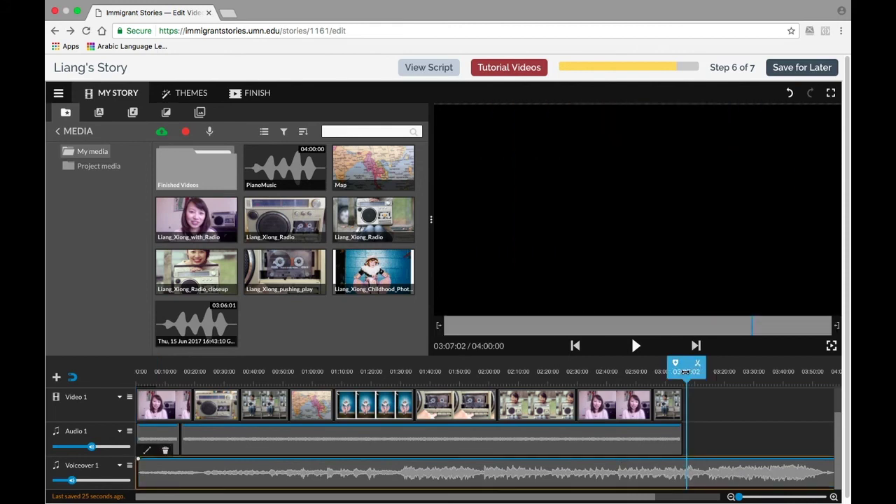
pyautogui.moveTo(689, 370); pyautogui.dragTo(681, 372)
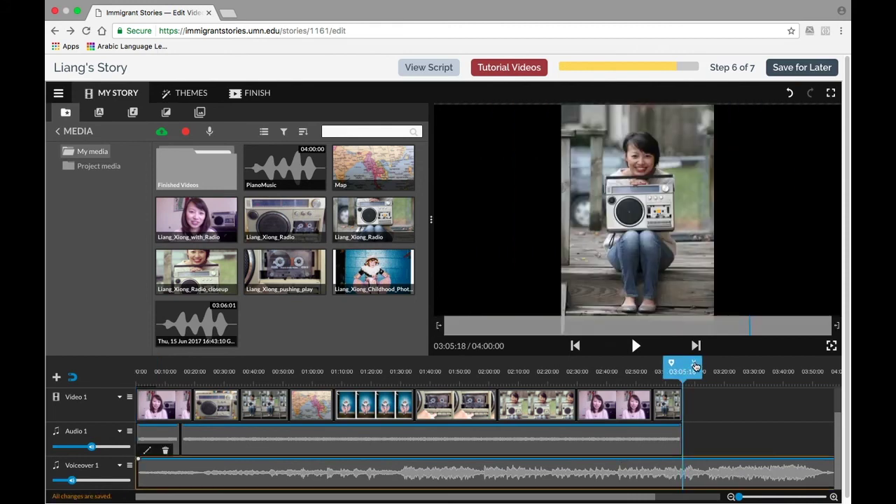
# Cut off and delete the music past 03:06:01, then lower its volume to about 38%.
pyautogui.click(693, 364)
pyautogui.click(716, 478)
pyautogui.press('Delete')
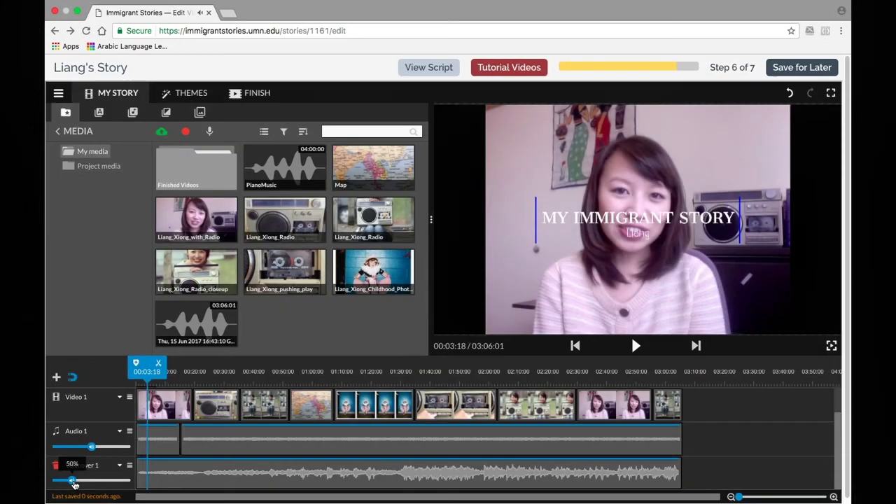
pyautogui.moveTo(73, 483); pyautogui.dragTo(68, 483)
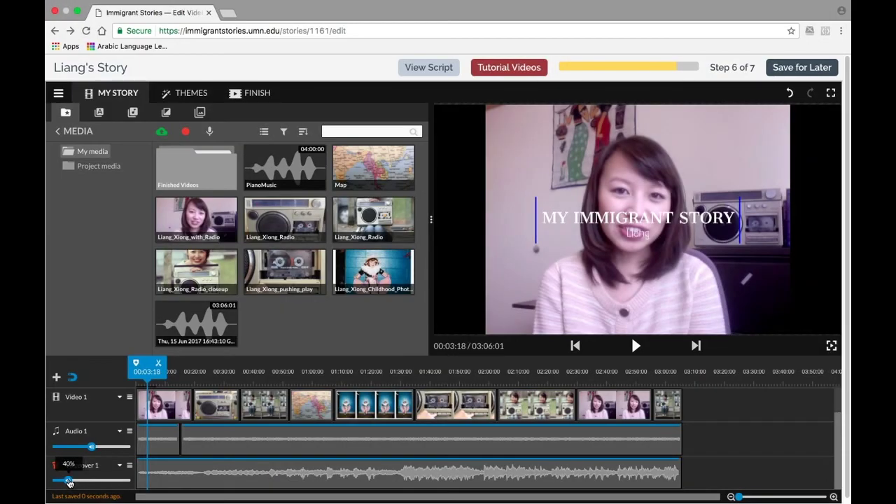
pyautogui.moveTo(68, 483); pyautogui.dragTo(68, 483)
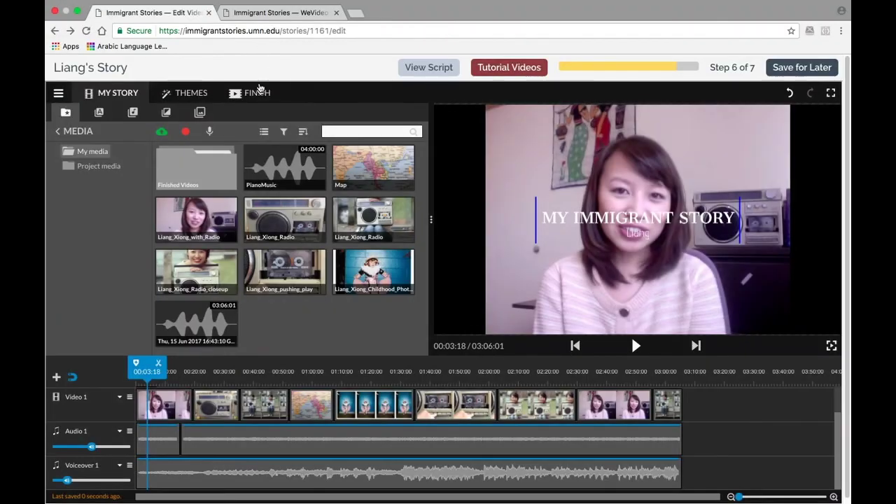
# Render the finished video at 720p HD quality.
pyautogui.click(258, 93)
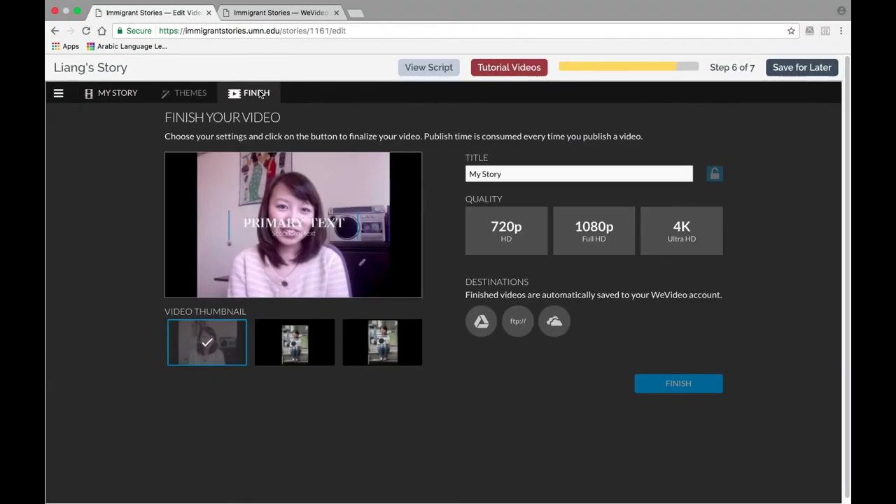
pyautogui.click(500, 246)
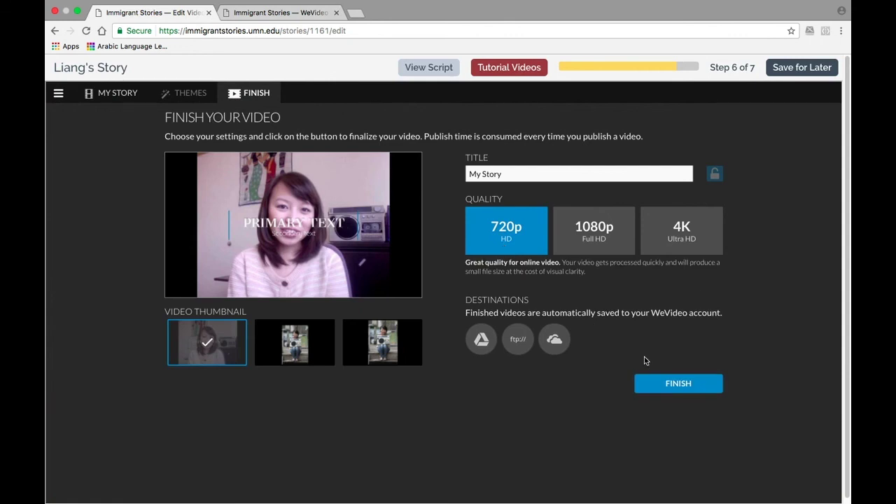
pyautogui.click(655, 383)
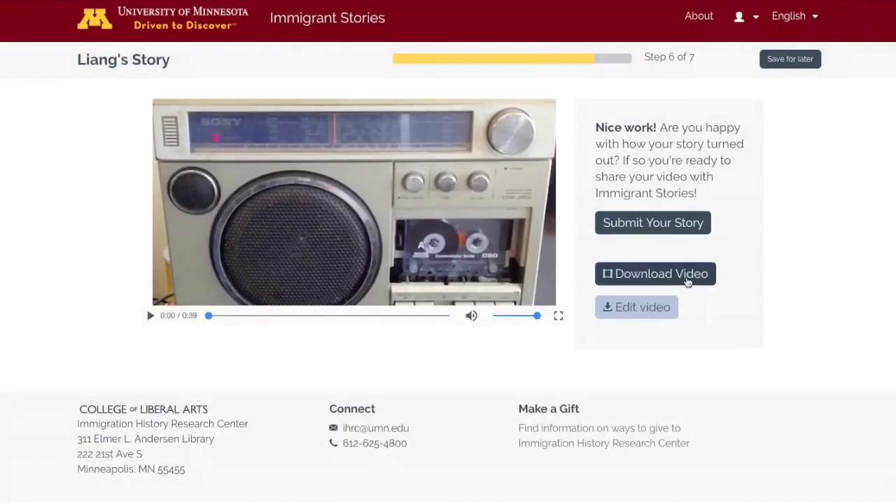
# Open the Immigrant Stories submission form and enter the video subject's first name.
pyautogui.click(680, 236)
pyautogui.scroll(-1, 894, 193)
pyautogui.moveTo(895, 192); pyautogui.dragTo(894, 250)
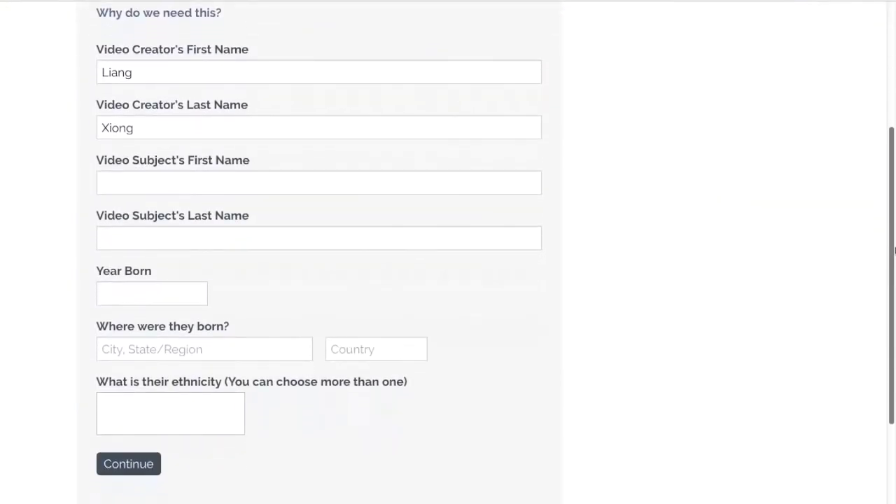
pyautogui.click(182, 187)
pyautogui.write('Liang')
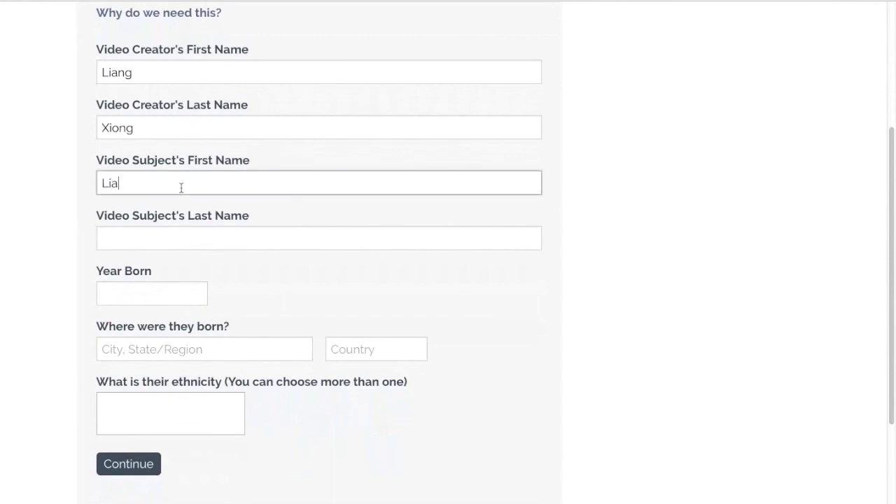